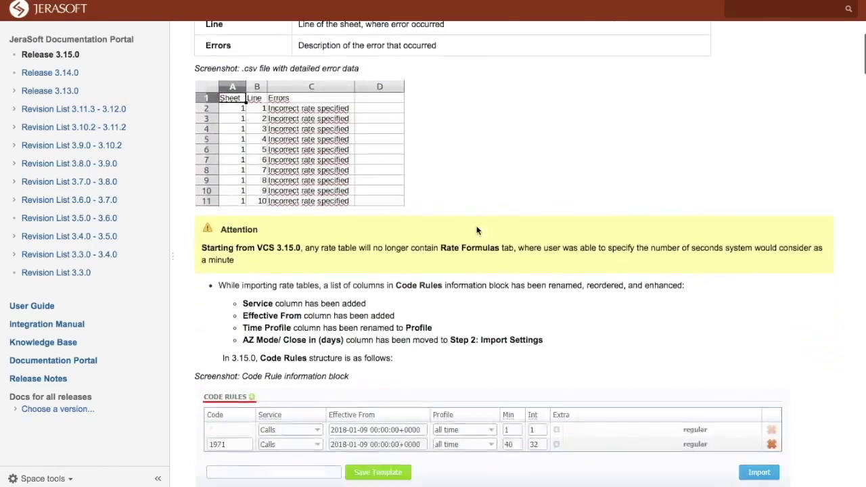
# Look through the Release 3.15.0 notes and review the article's list of major and minor updates
pyautogui.scroll(-15, 476, 231)
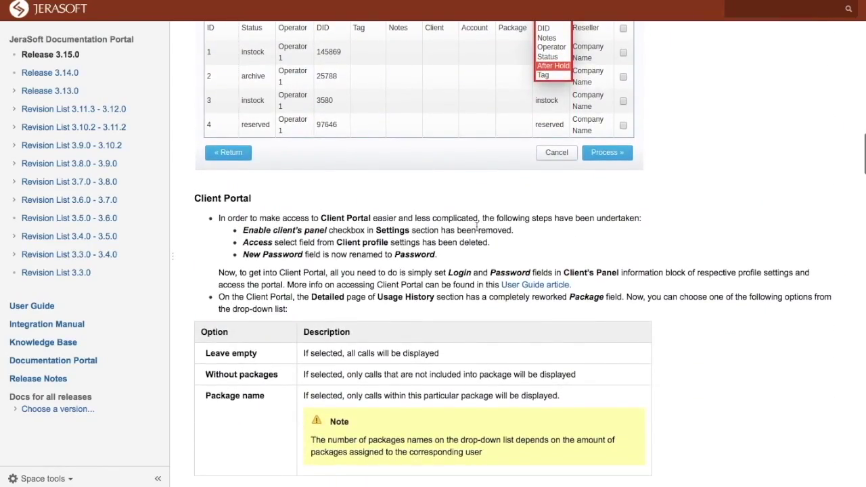
pyautogui.scroll(20, 476, 230)
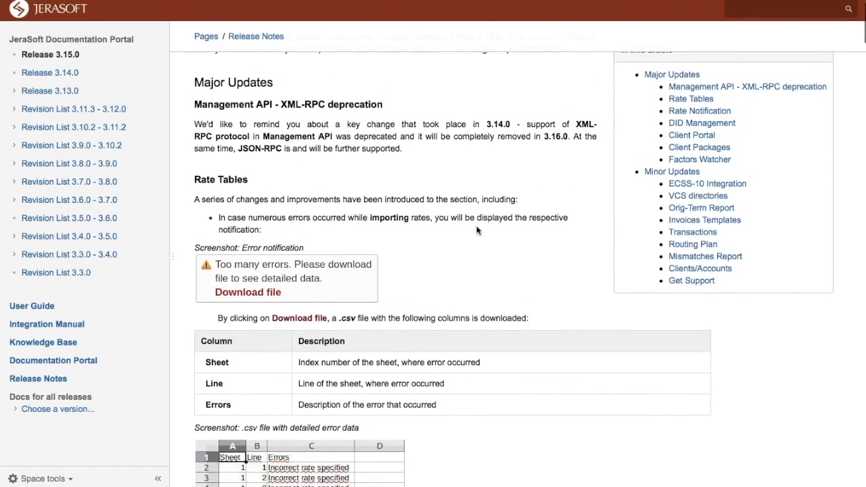
pyautogui.scroll(3, 476, 228)
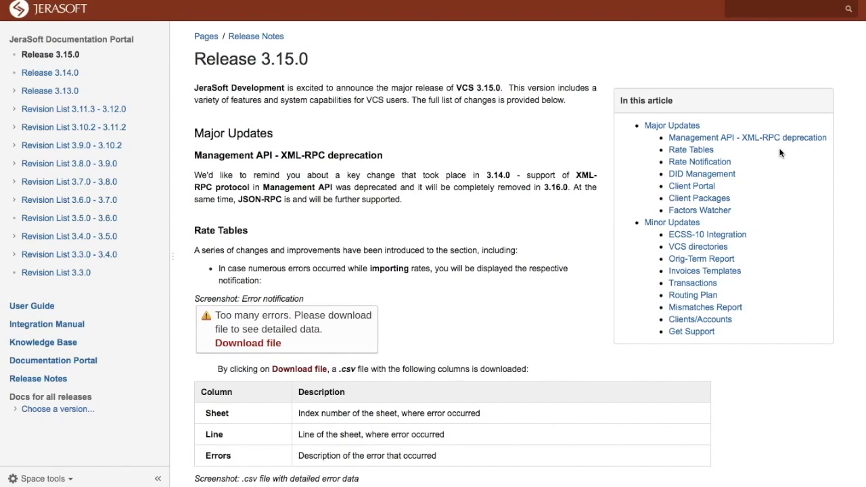
pyautogui.moveTo(771, 149); pyautogui.dragTo(651, 153)
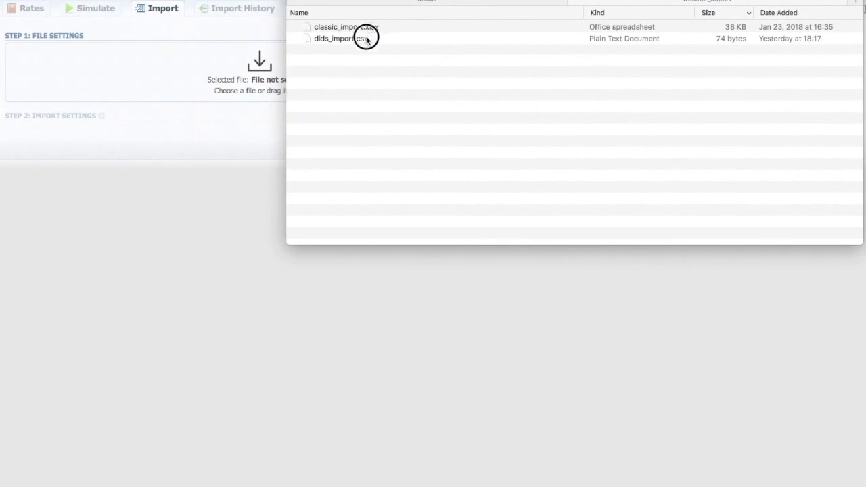
# Import classic_import.xlsx into the ORIG RT - CADman1client rate table using the TATA template, checking the additional import settings first
pyautogui.moveTo(366, 39); pyautogui.dragTo(205, 80)
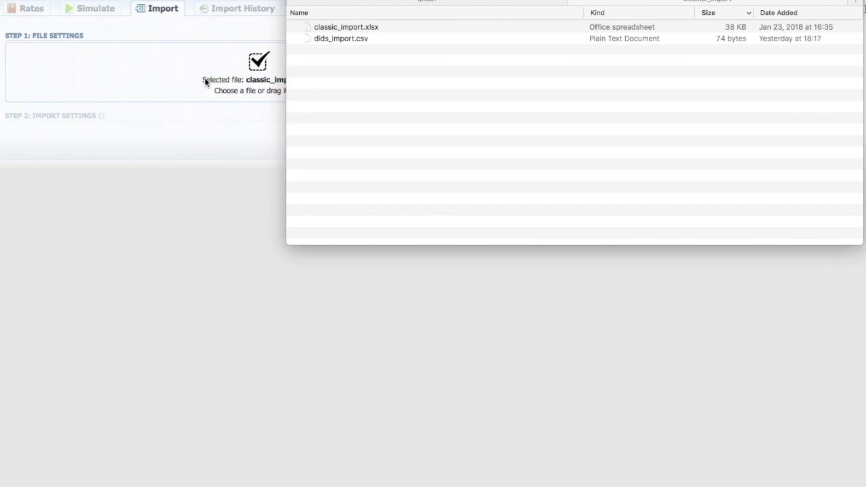
pyautogui.click(205, 116)
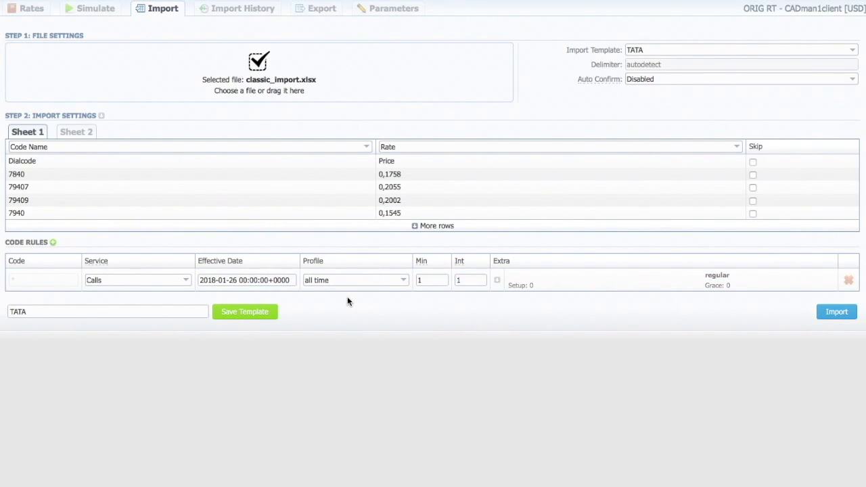
pyautogui.click(102, 117)
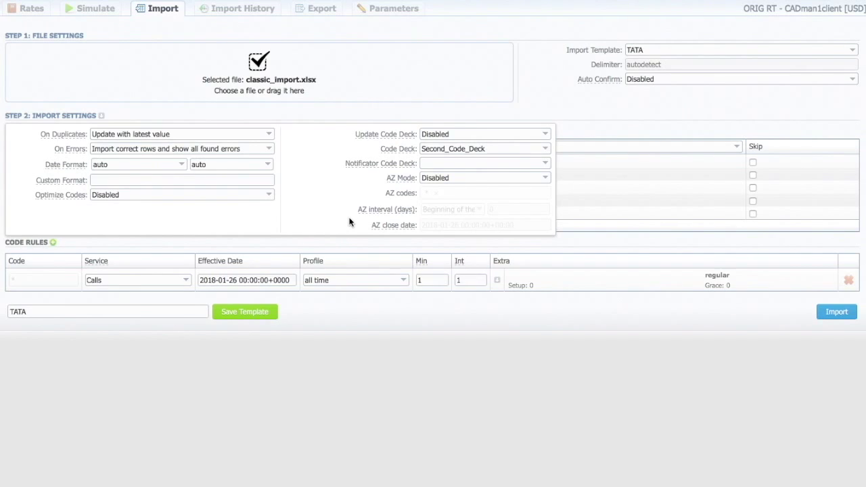
pyautogui.click(368, 312)
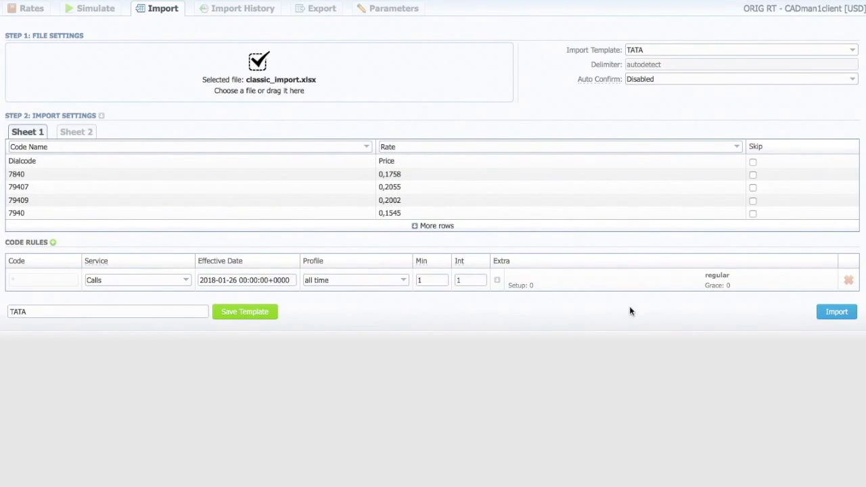
pyautogui.click(838, 313)
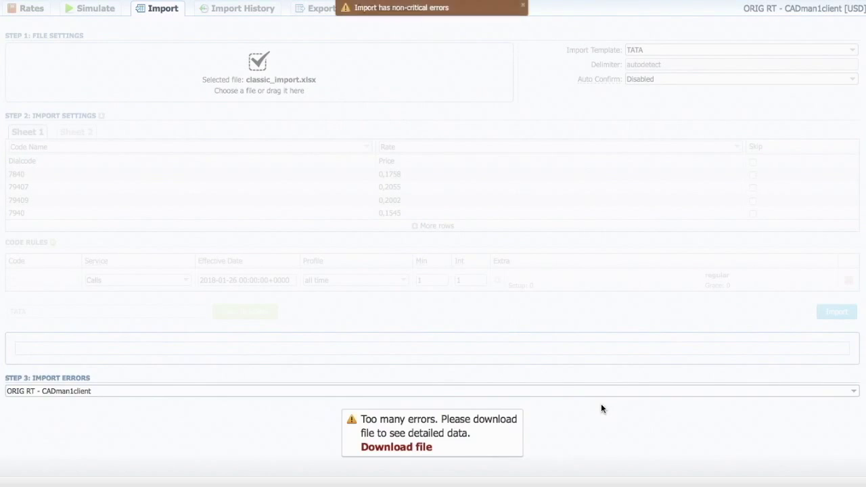
# Download the detailed import errors file, preview import-errors-5.csv from the Downloads folder, and return to the browser
pyautogui.click(427, 449)
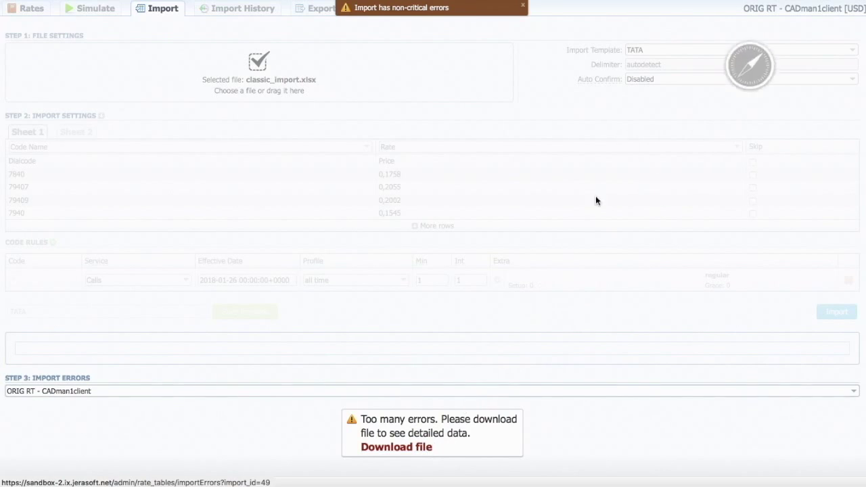
pyautogui.click(837, 1)
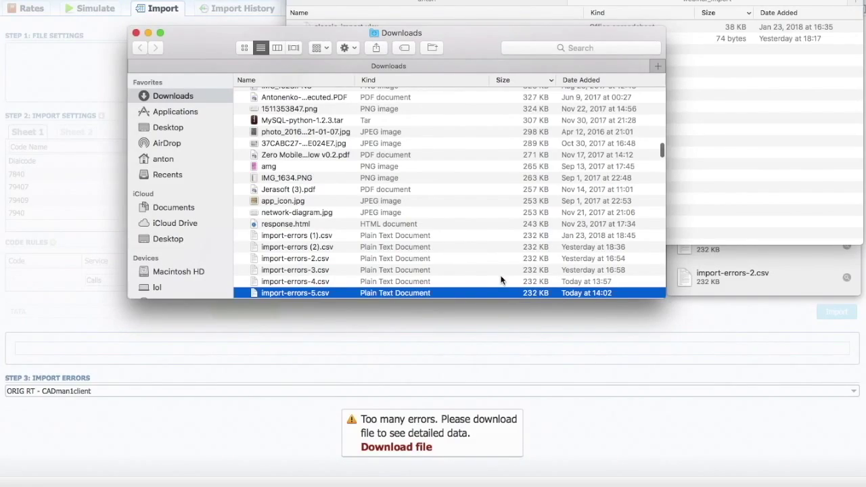
pyautogui.press('space')
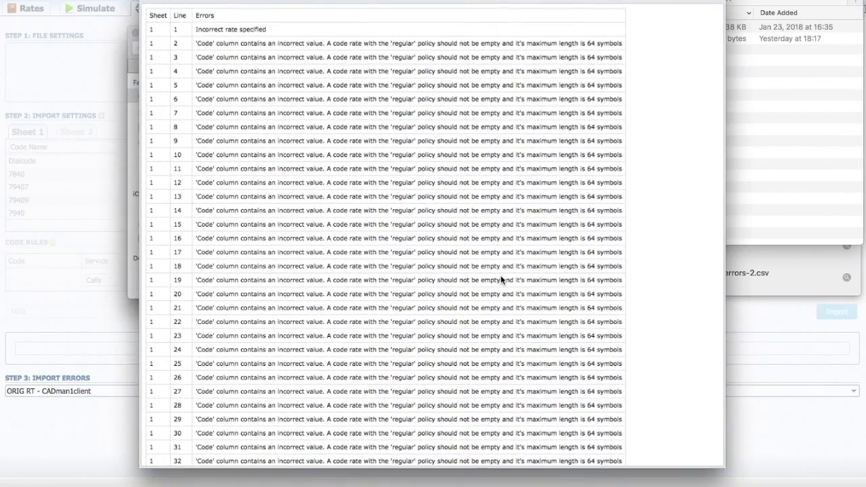
pyautogui.scroll(-5, 501, 279)
pyautogui.scroll(5, 500, 277)
pyautogui.press('space')
pyautogui.click(94, 80)
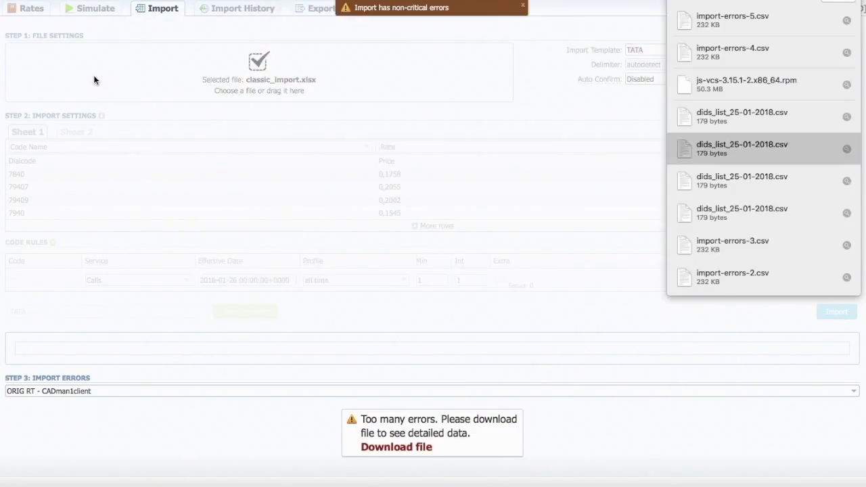
pyautogui.click(95, 10)
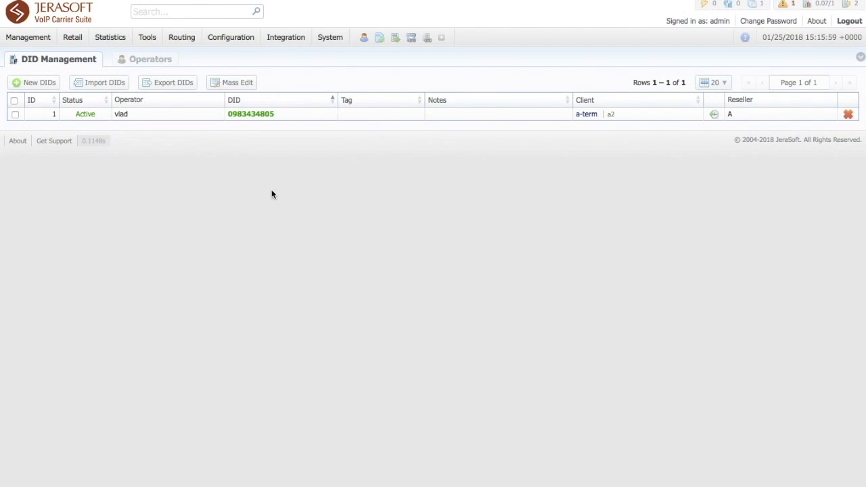
# Export the DID list and preview the downloaded dids_list_25-01-2018.csv, then return to DID Management
pyautogui.click(160, 83)
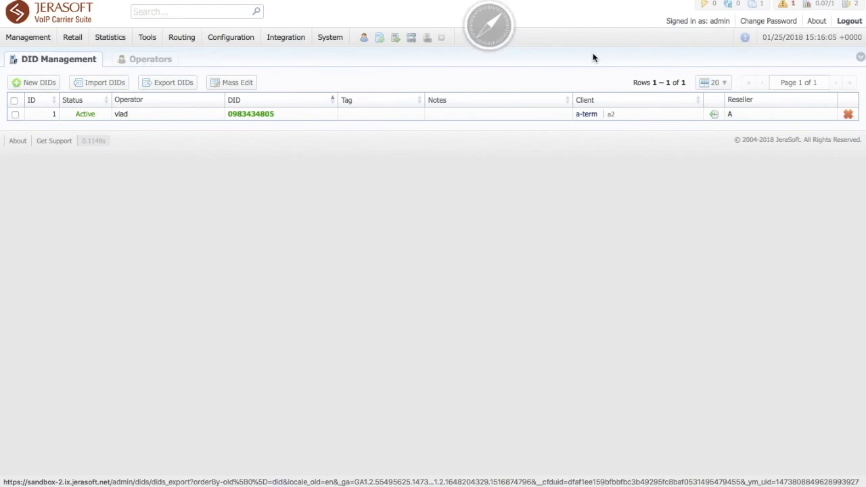
pyautogui.click(855, 6)
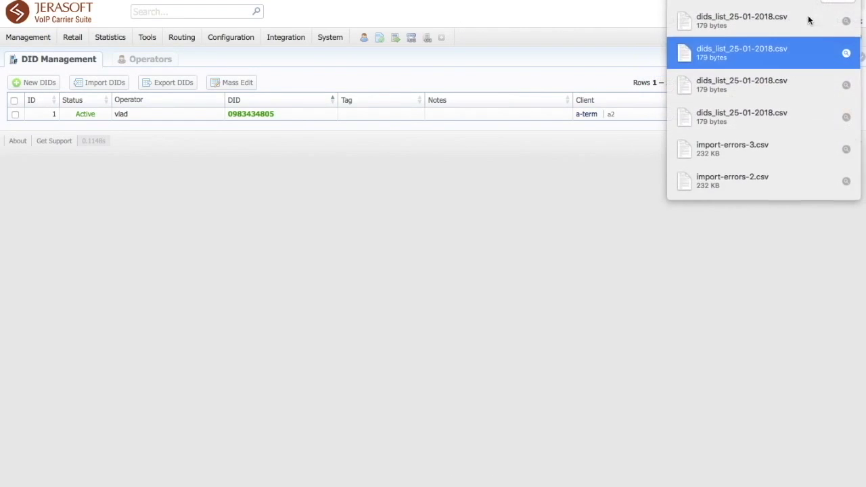
pyautogui.click(846, 21)
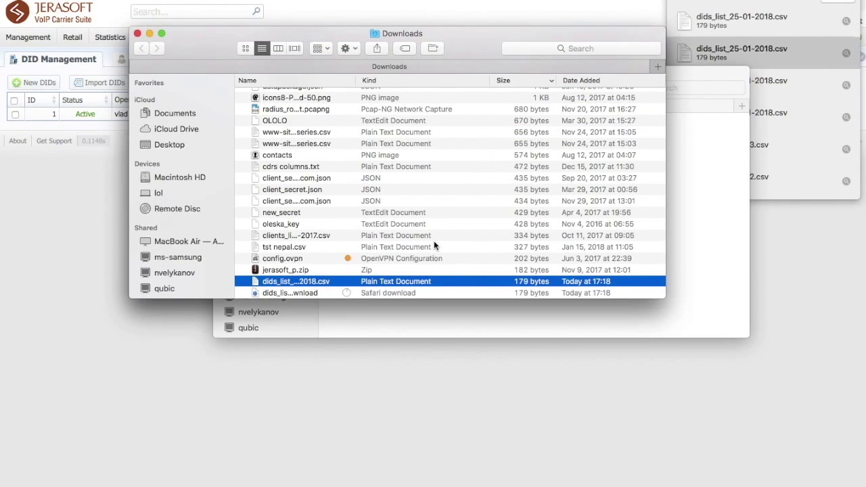
pyautogui.press('space')
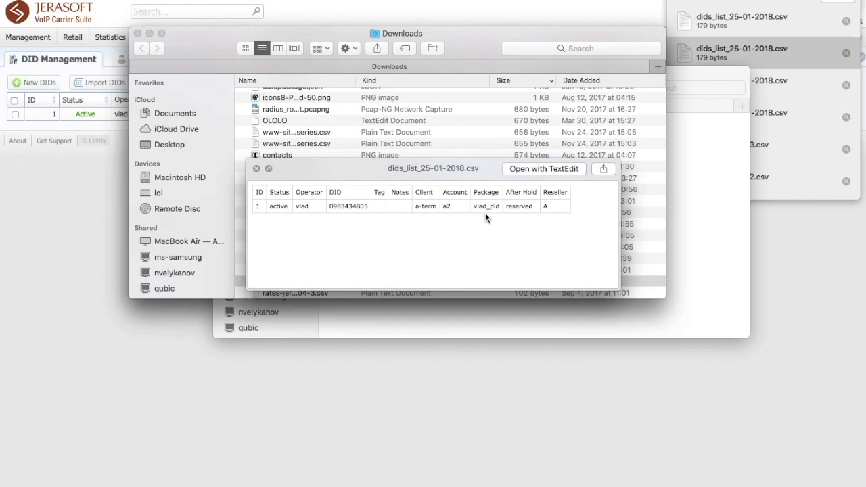
pyautogui.click(256, 169)
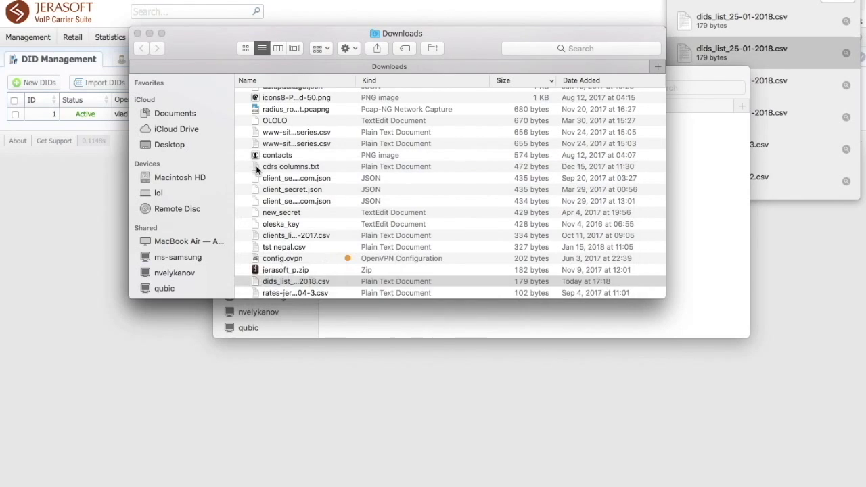
pyautogui.click(123, 220)
pyautogui.click(123, 220)
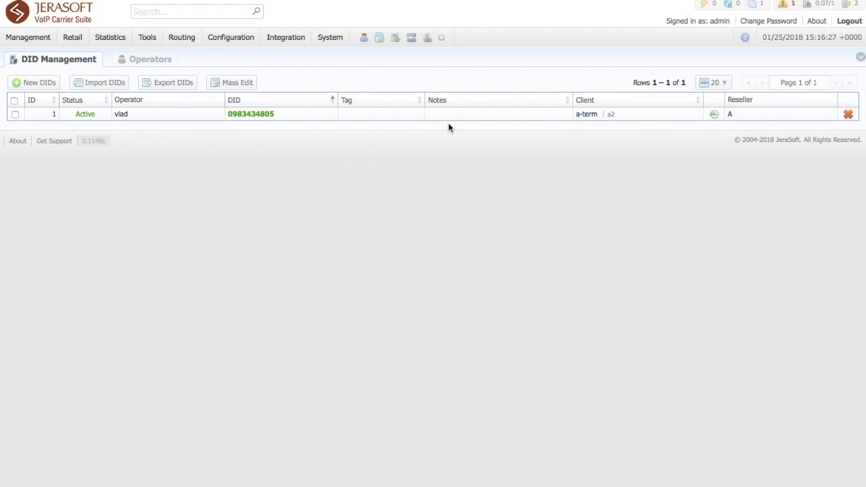
# Select dids_import.csv as the file for a new DID import with autodetected delimiter and Reserved status, and process it
pyautogui.click(97, 83)
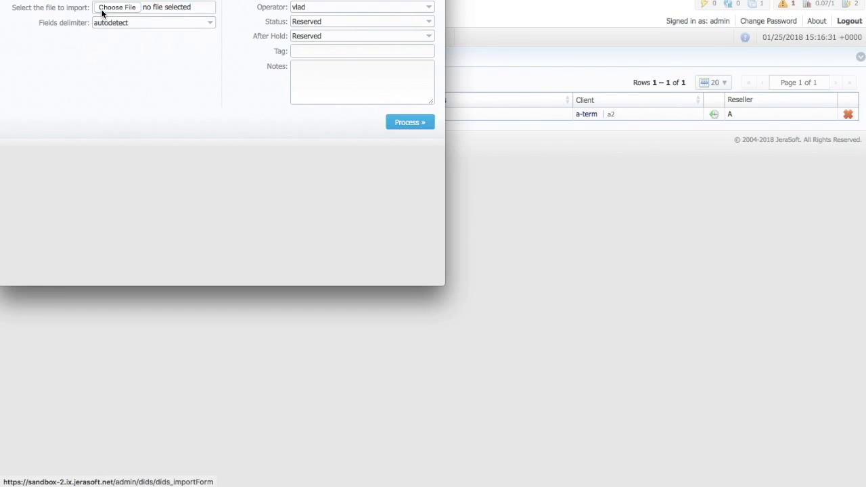
pyautogui.click(103, 9)
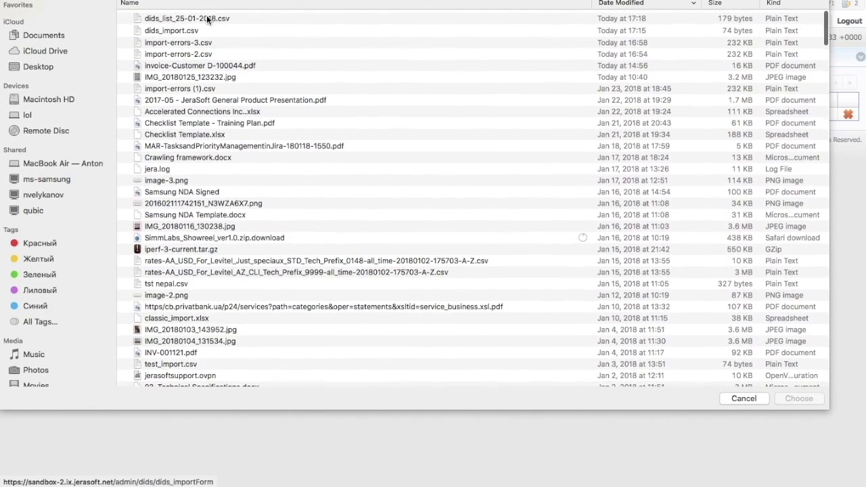
pyautogui.doubleClick(209, 30)
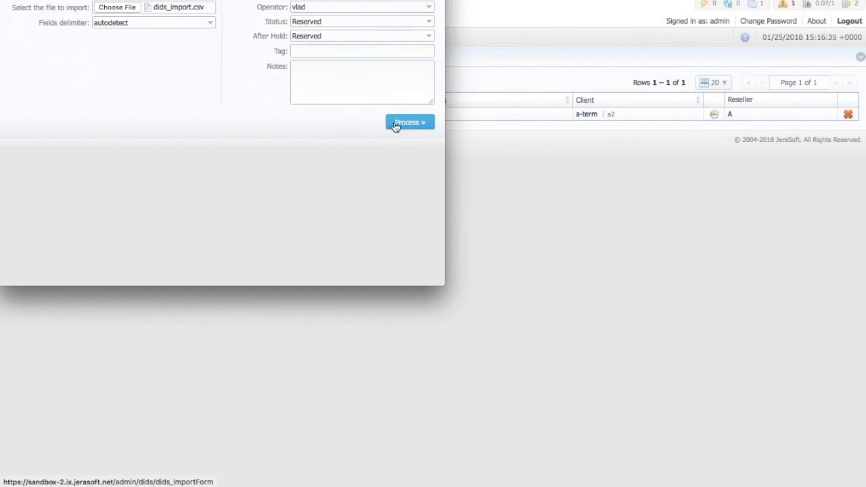
pyautogui.click(395, 126)
pyautogui.click(186, 25)
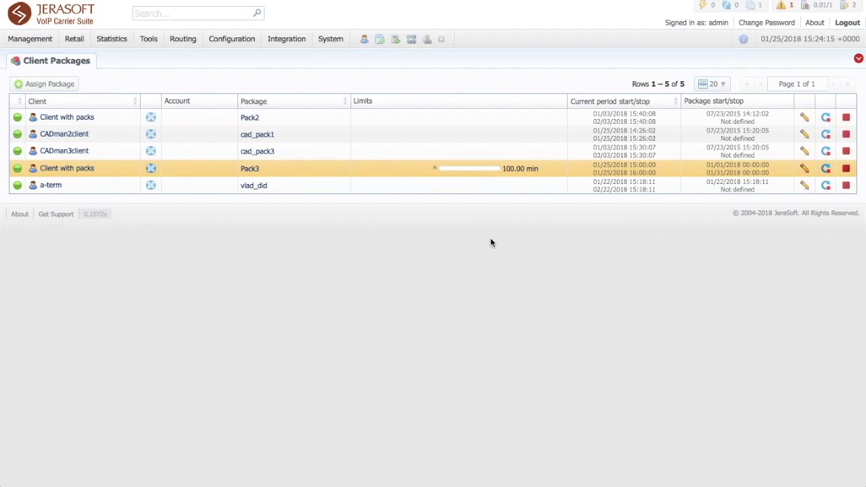
# Open the Pack3 assignment of Client with packs and examine its limits history
pyautogui.click(804, 169)
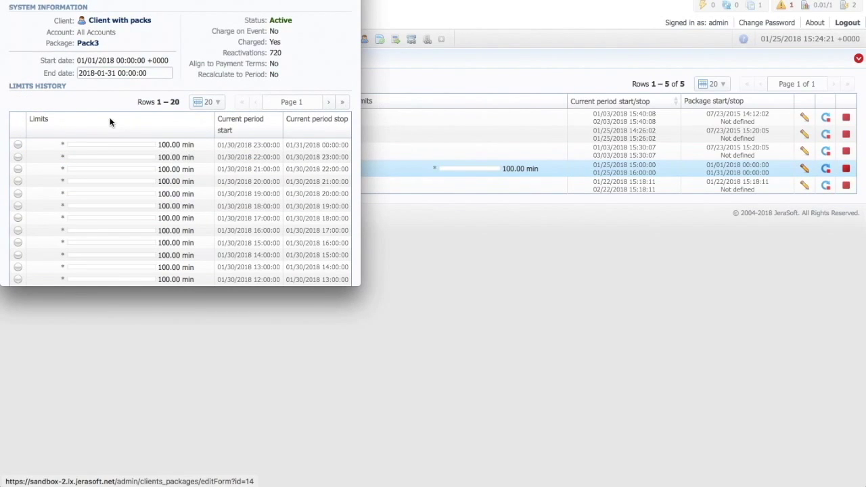
pyautogui.moveTo(86, 147)
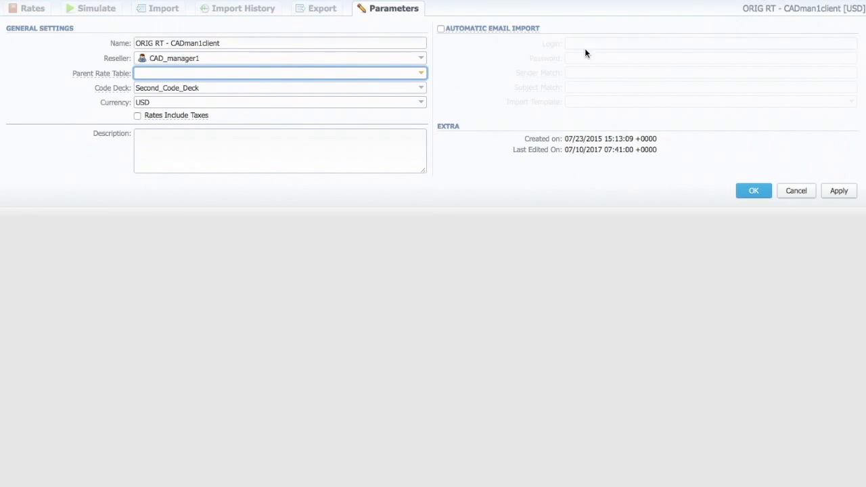
# Examine the Parent Rate Table choices in the parameters of the ORIG RT - CADman1client rate table
pyautogui.click(420, 76)
pyautogui.click(406, 73)
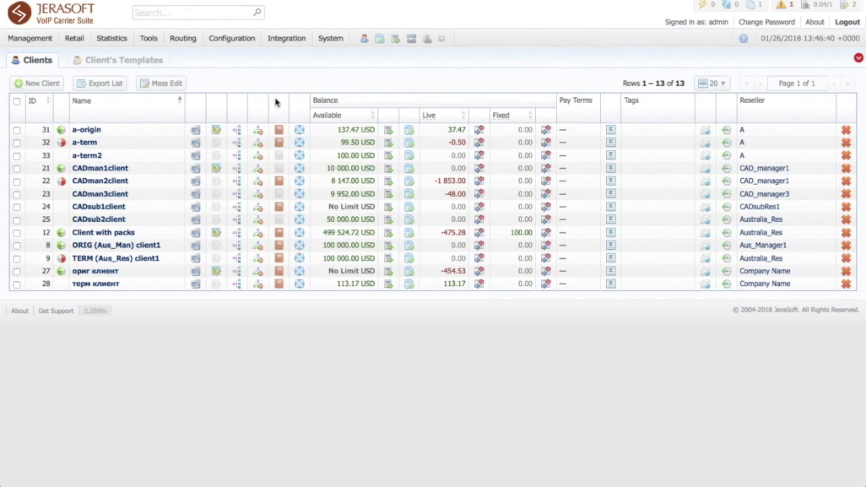
# Open the system-wide Settings page and examine the system settings
pyautogui.moveTo(225, 40)
pyautogui.click(244, 210)
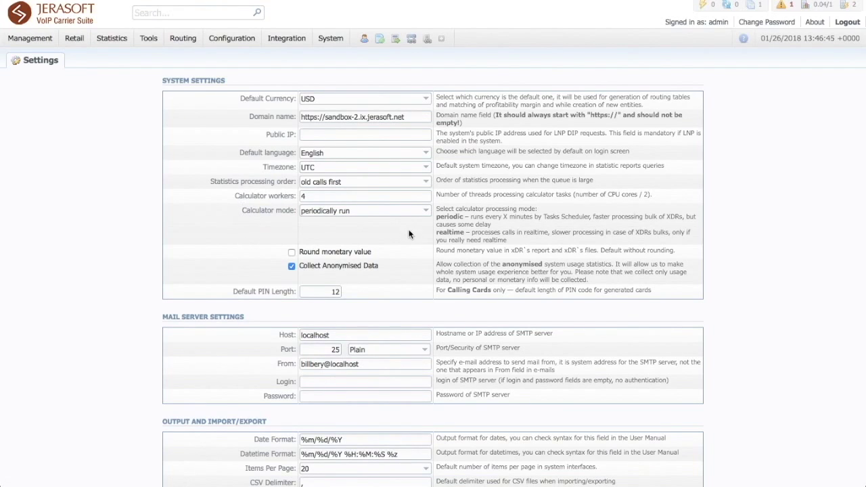
# Open the a-origin client's profile, examine the Client's Panel login and new password fields, and close it without saving
pyautogui.moveTo(30, 38)
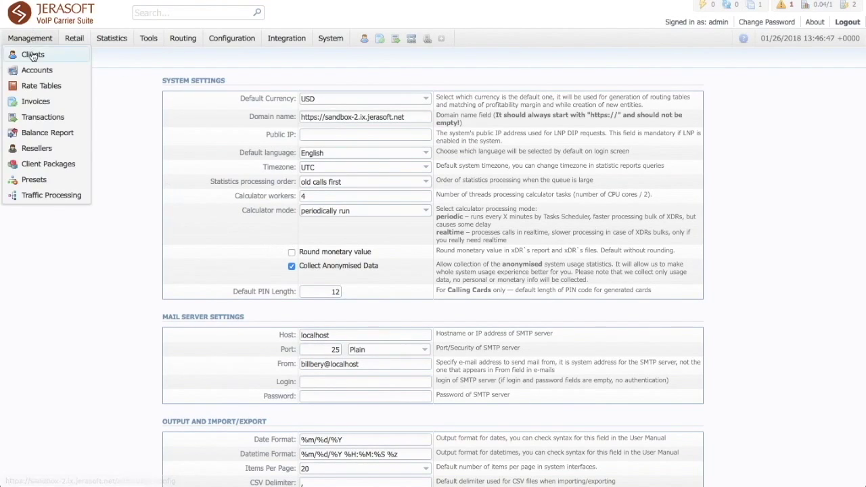
pyautogui.click(33, 59)
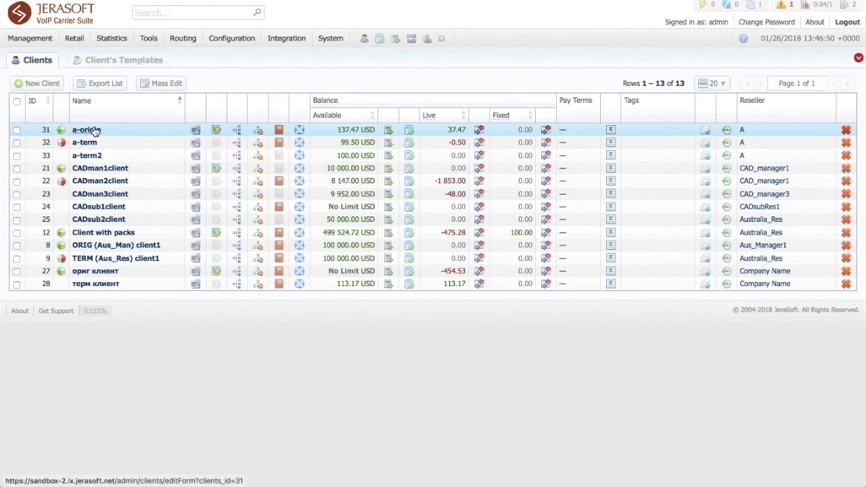
pyautogui.click(93, 128)
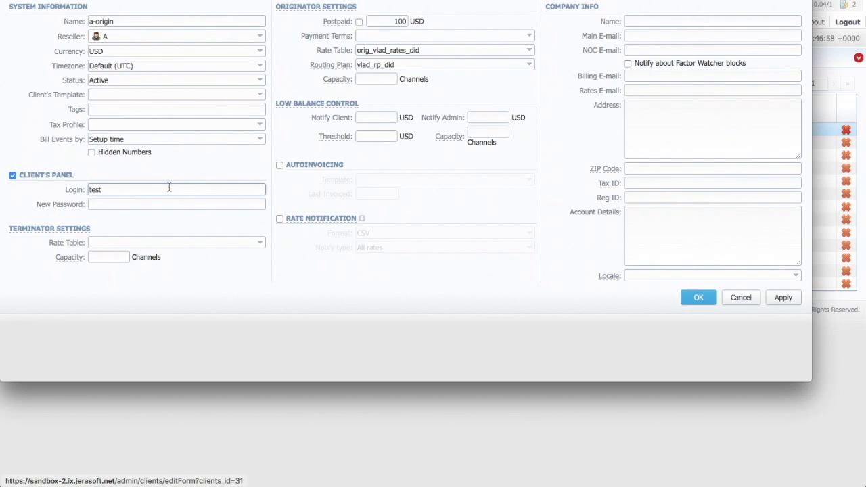
pyautogui.click(71, 188)
pyautogui.click(147, 203)
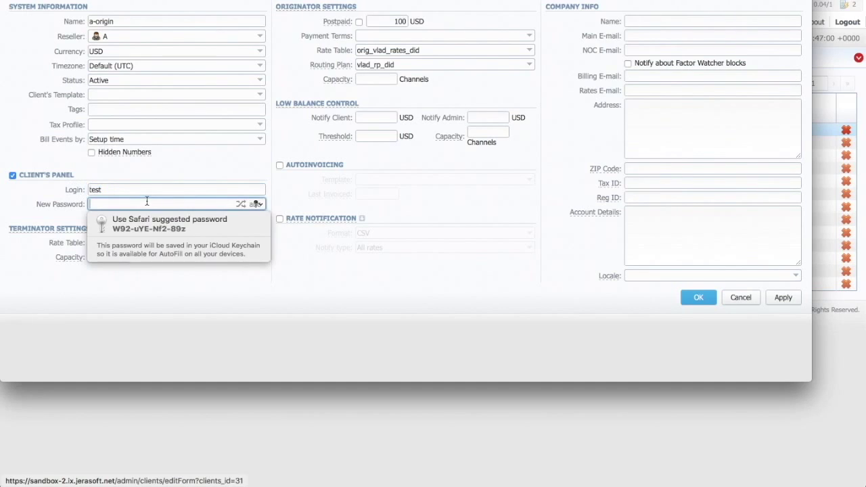
pyautogui.click(357, 274)
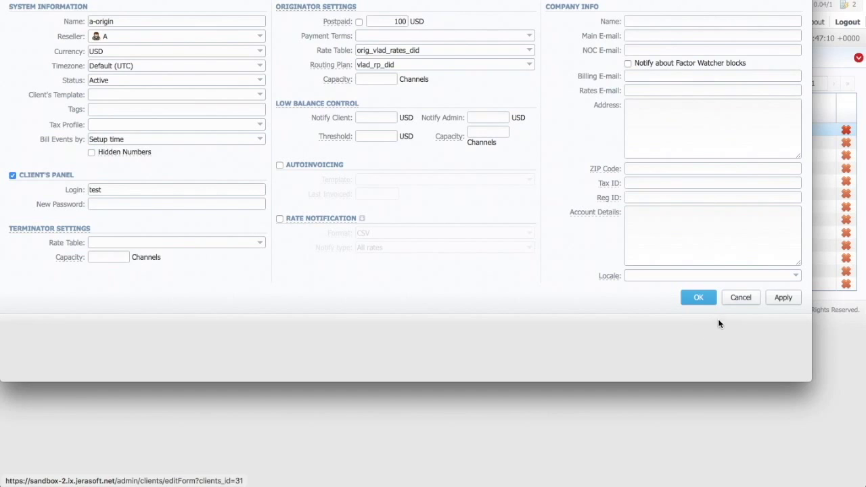
pyautogui.click(740, 298)
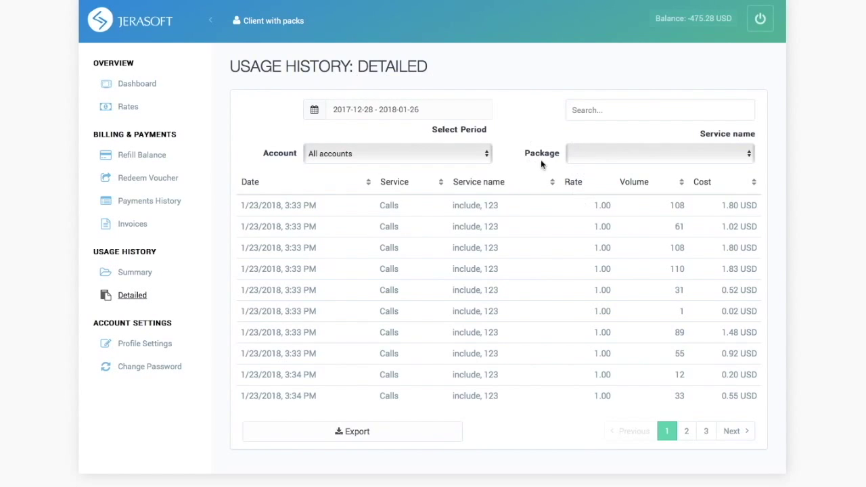
# Examine the Package filter options in the client portal's detailed usage history
pyautogui.click(672, 159)
pyautogui.click(749, 156)
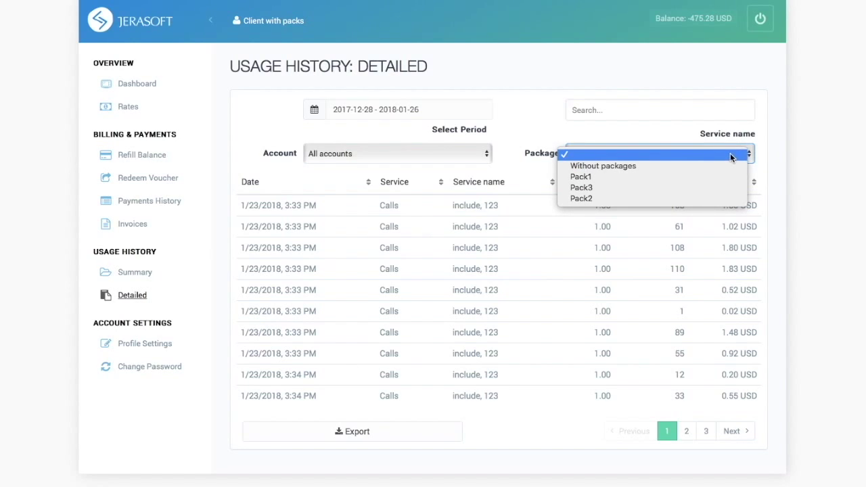
# Filter the detailed usage history by package, first to Without packages and finally to Pack3
pyautogui.click(731, 156)
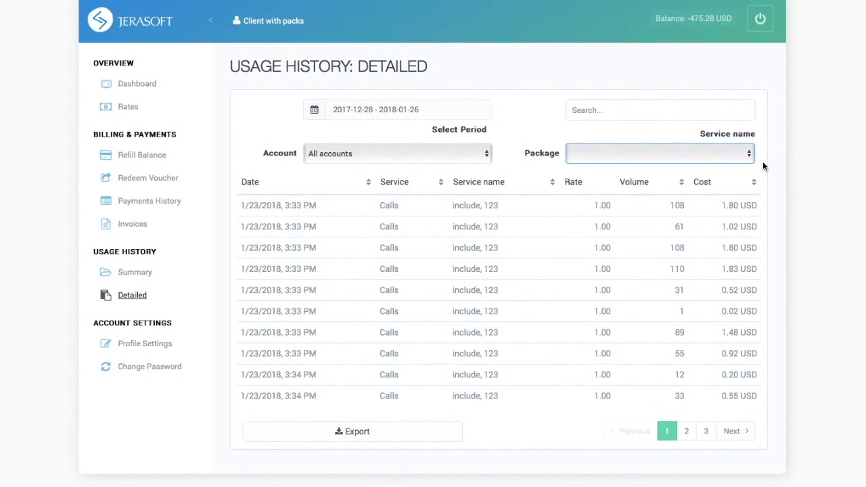
pyautogui.click(748, 154)
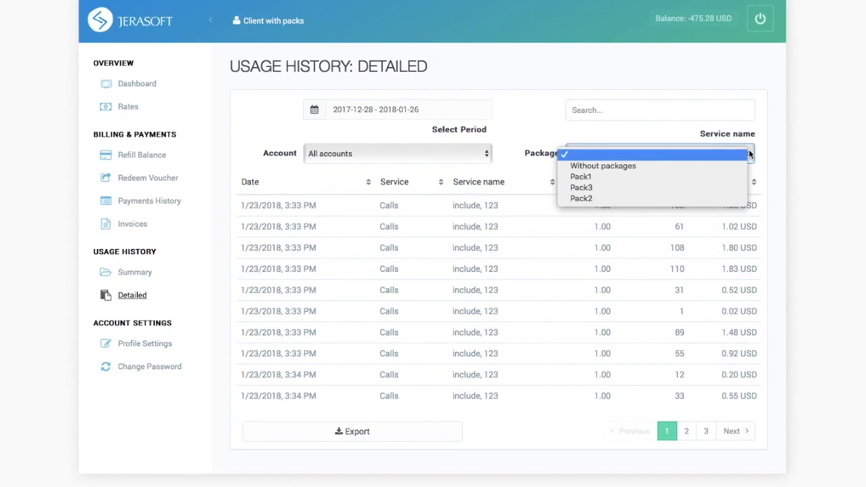
pyautogui.click(744, 161)
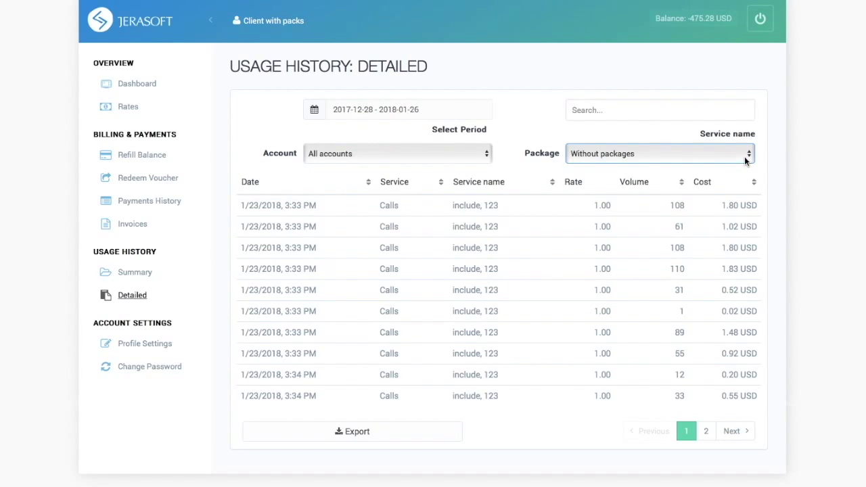
pyautogui.click(745, 162)
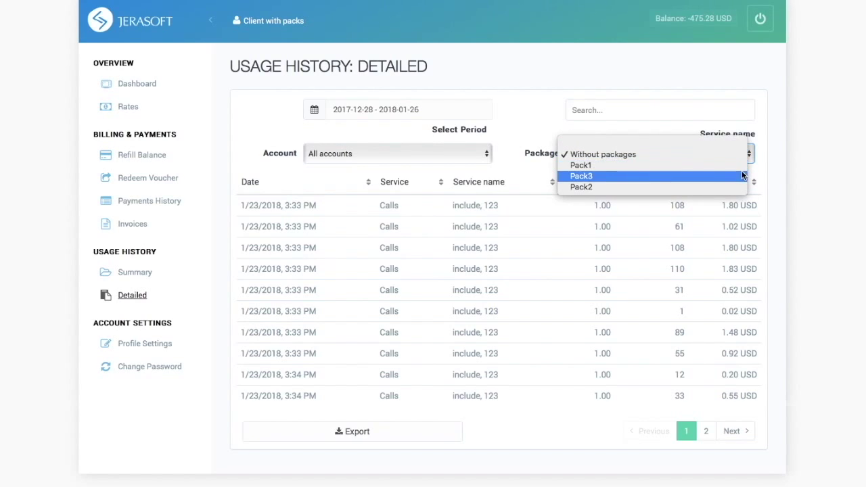
pyautogui.click(743, 176)
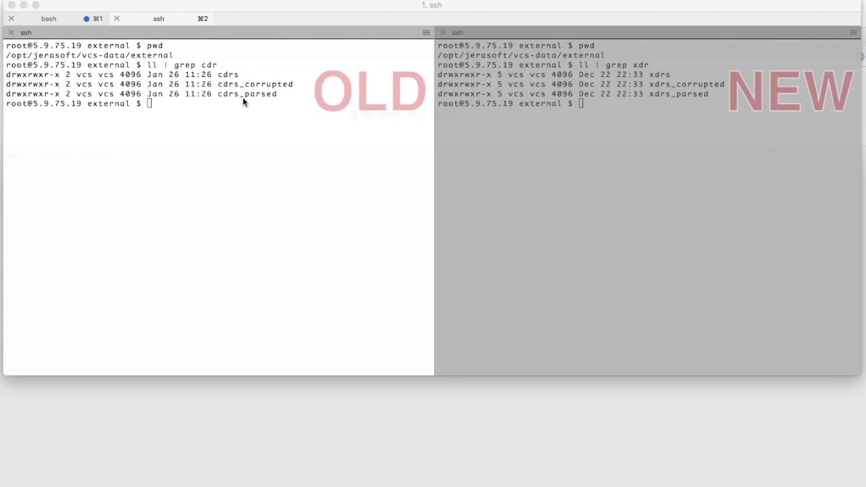
# Switch to the terminal and compare the old cdrs directory listing with the new xdrs directory listing
pyautogui.click(630, 101)
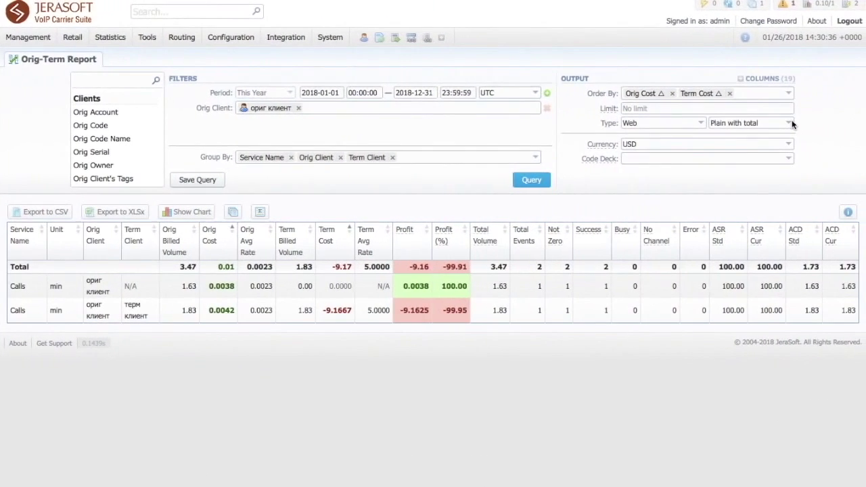
# Examine the layout choices for the Web output type in the Orig-Term Report and leave the selection as it is
pyautogui.click(788, 122)
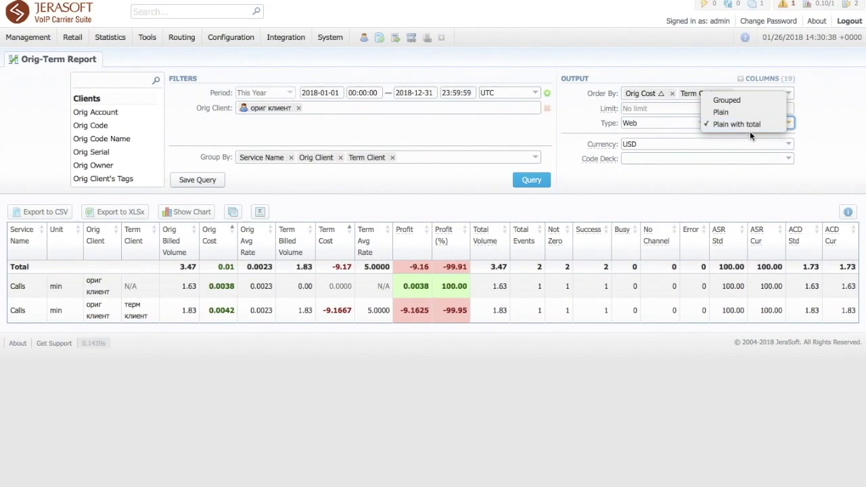
pyautogui.click(809, 141)
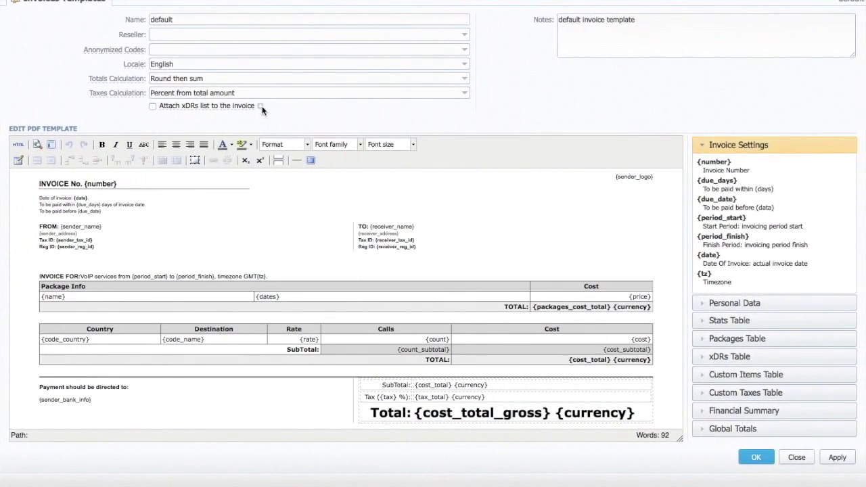
# Attach the xDRs list to invoices in the default invoice template and add Subscriber IP to its selected columns
pyautogui.click(152, 105)
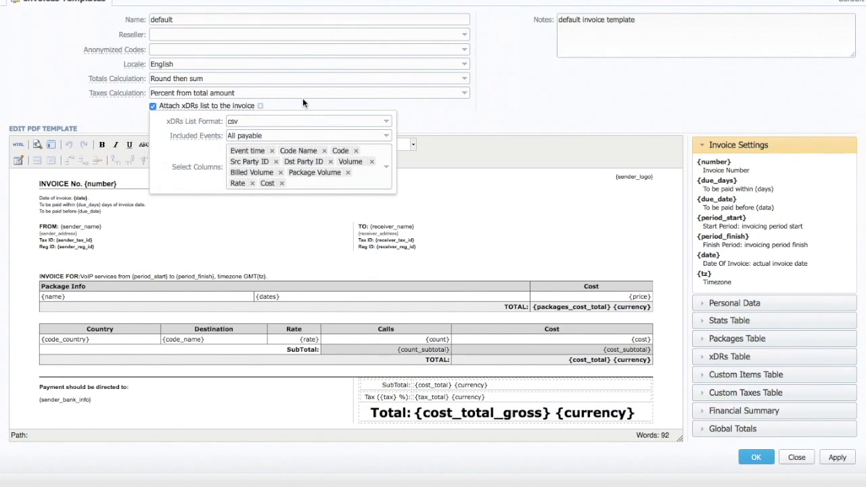
pyautogui.click(363, 189)
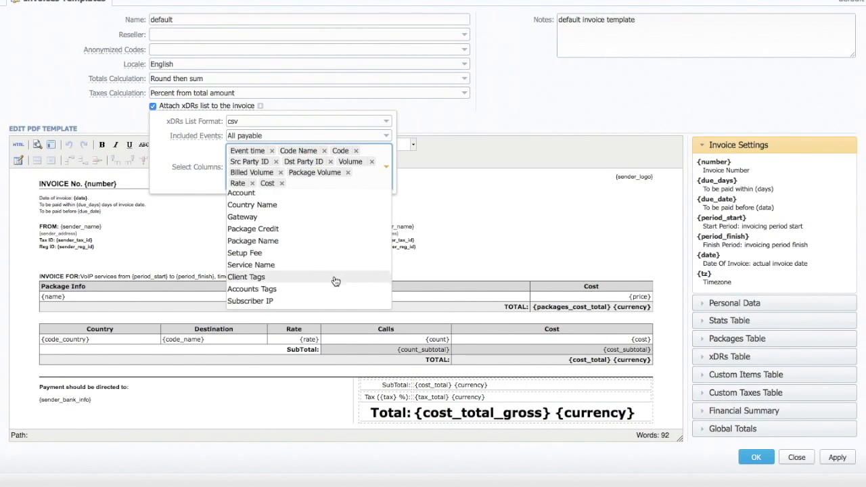
pyautogui.scroll(-3, 336, 281)
pyautogui.click(315, 304)
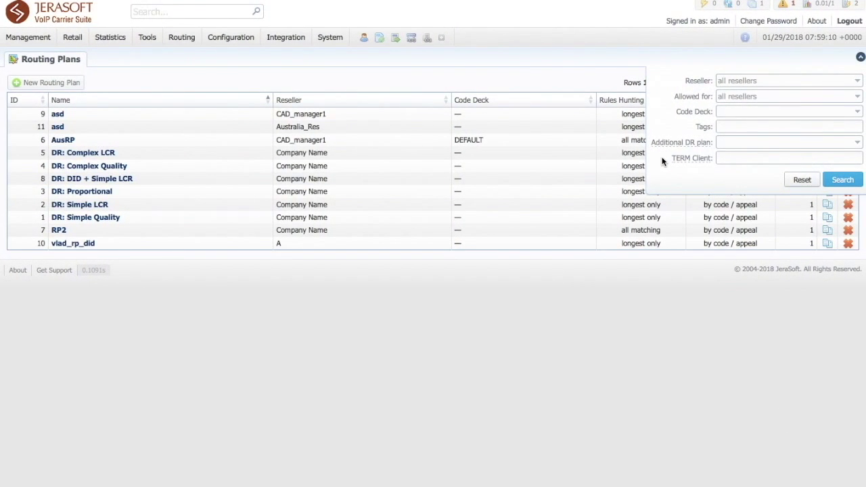
# Examine the Additional DR plan and TERM Client filters in the Routing Plans search
pyautogui.moveTo(661, 141)
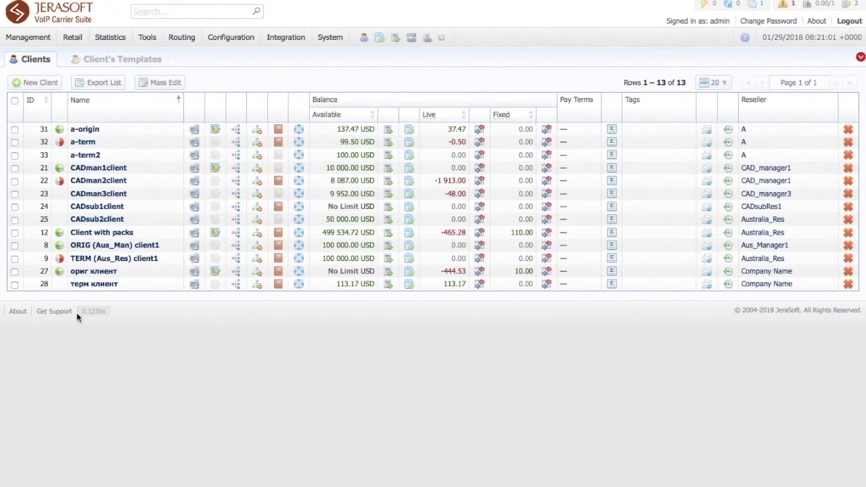
# Open the Get Support form from the Clients page and place the cursor in its message field
pyautogui.moveTo(76, 312); pyautogui.dragTo(38, 314)
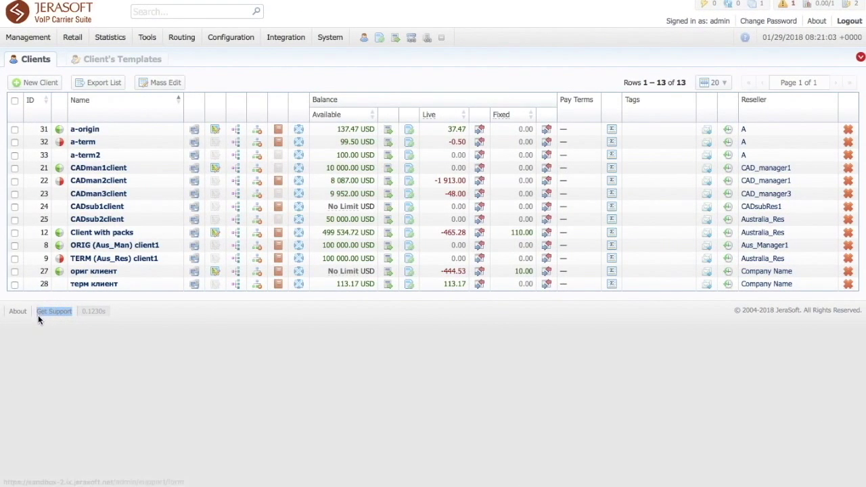
pyautogui.click(57, 328)
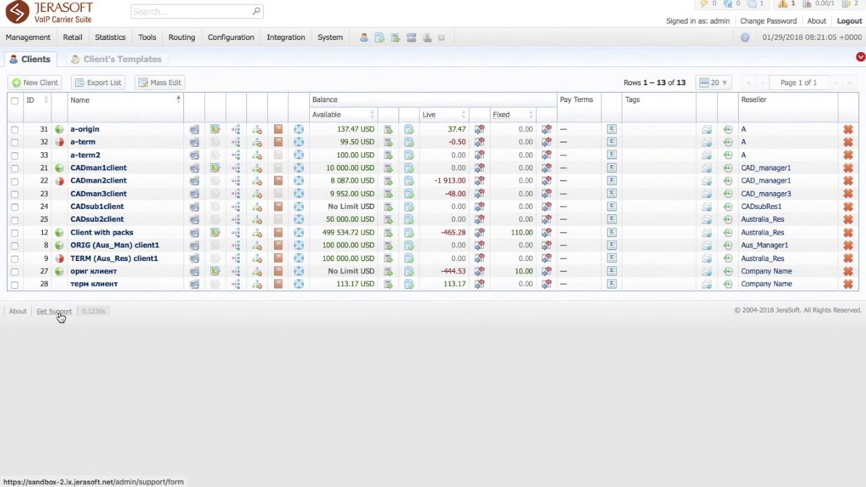
pyautogui.click(59, 313)
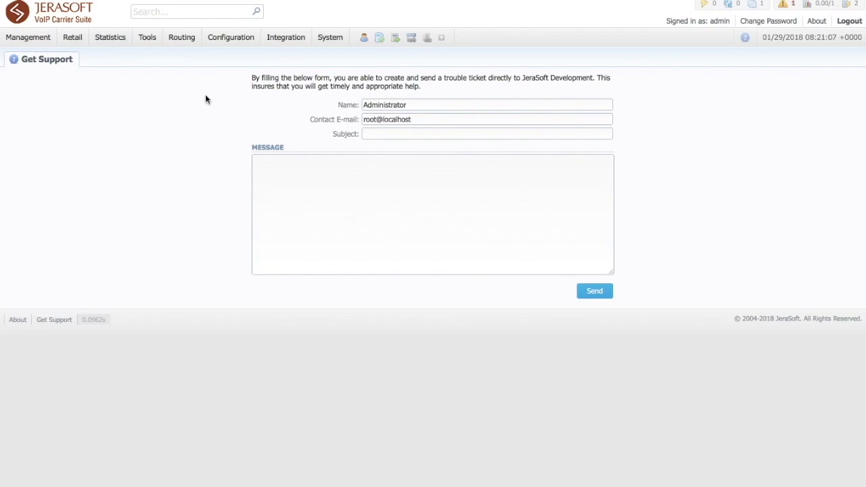
pyautogui.click(422, 203)
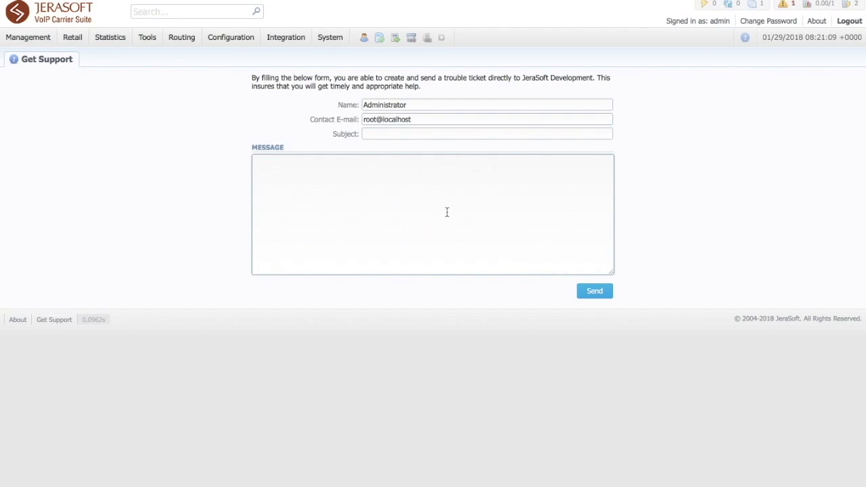